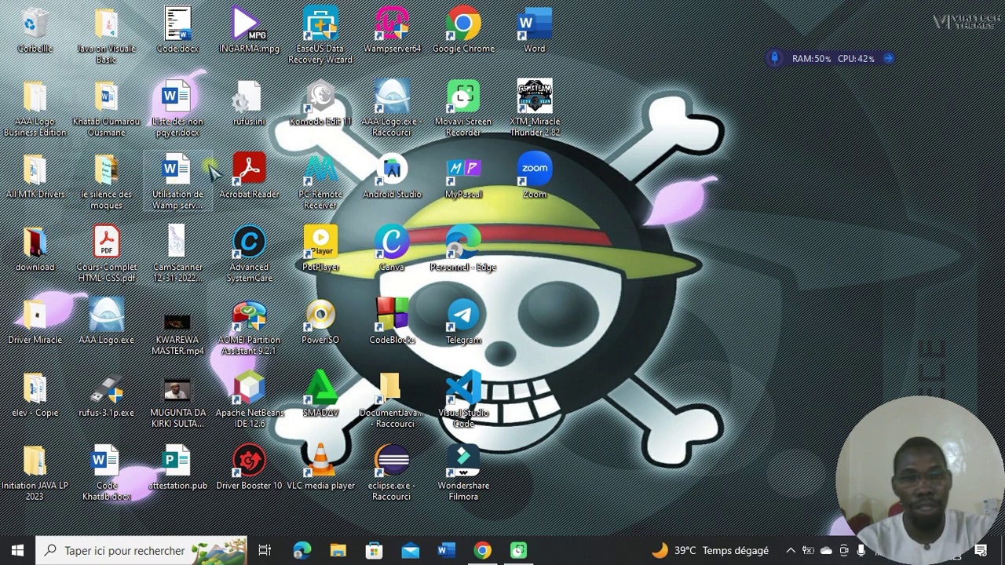
- Start Word, dismiss the Office activation notice and create a blank document
double_click(553, 45)
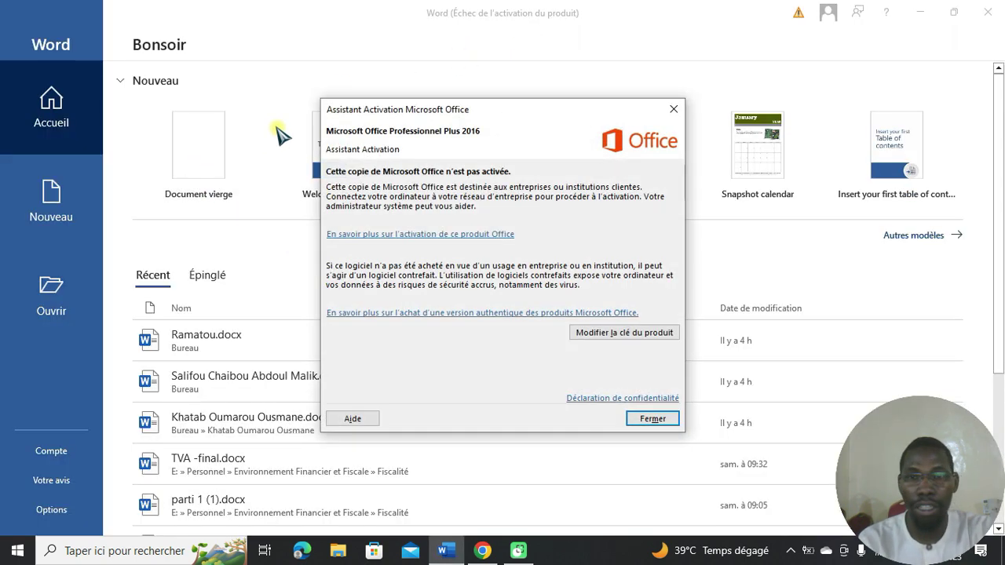
click(658, 420)
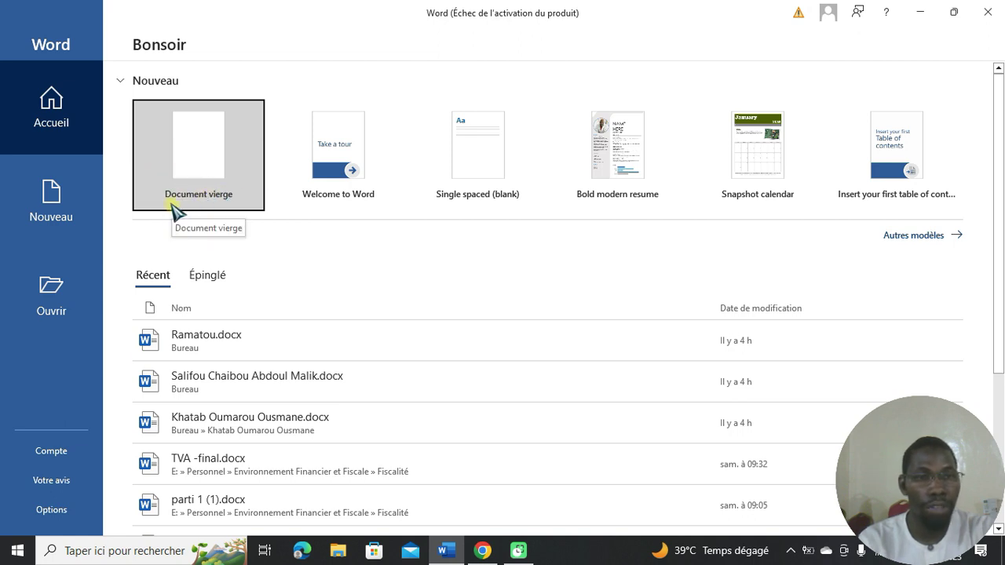
click(196, 167)
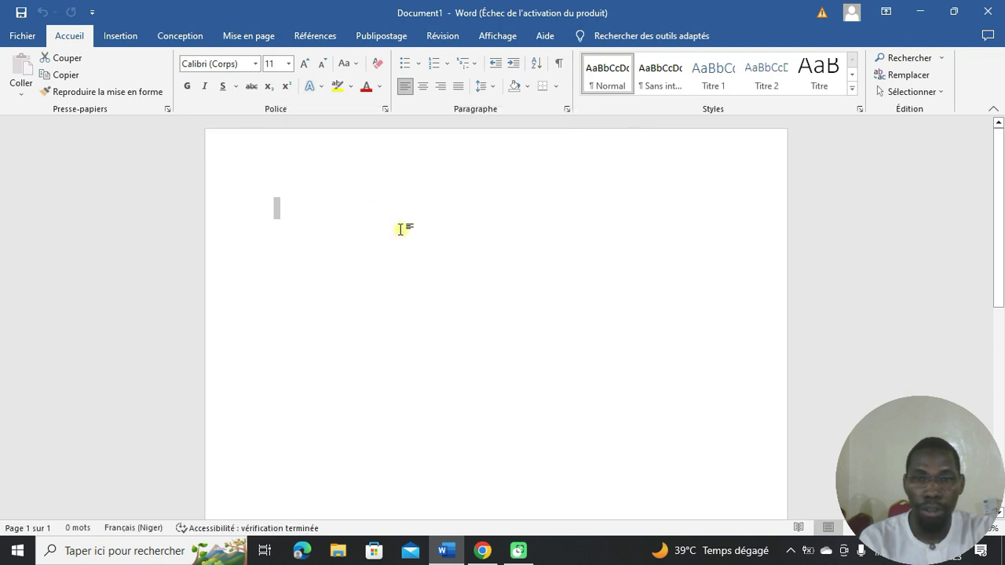
click(319, 218)
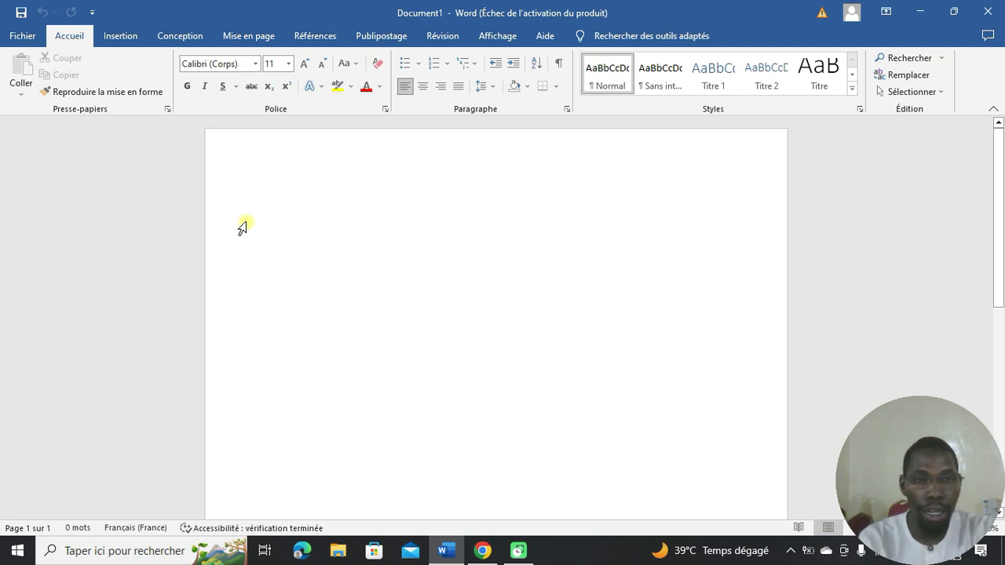
- Save the blank document to the Bureau folder as a .docx named with the author's first name, and close Word
click(19, 13)
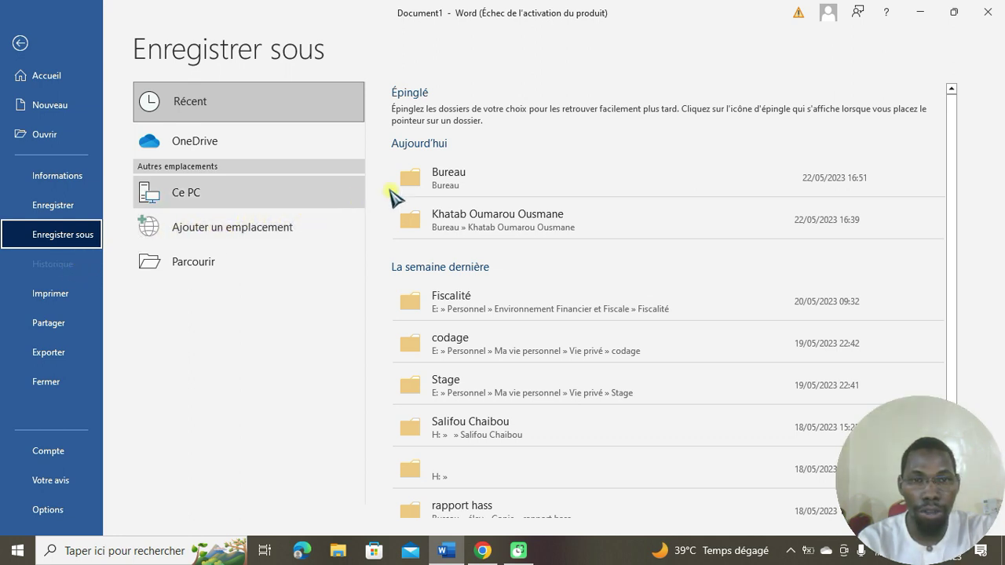
click(166, 263)
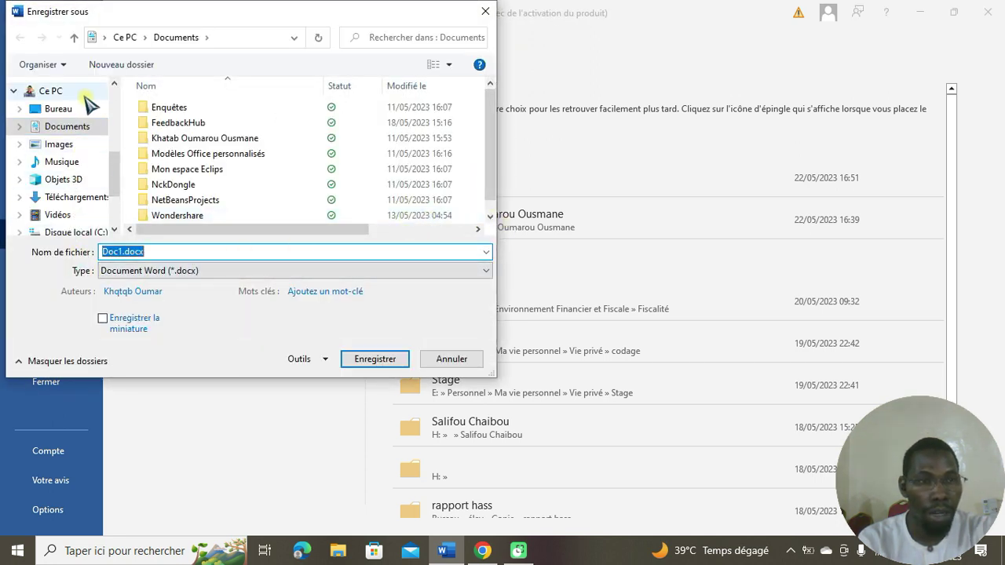
click(64, 110)
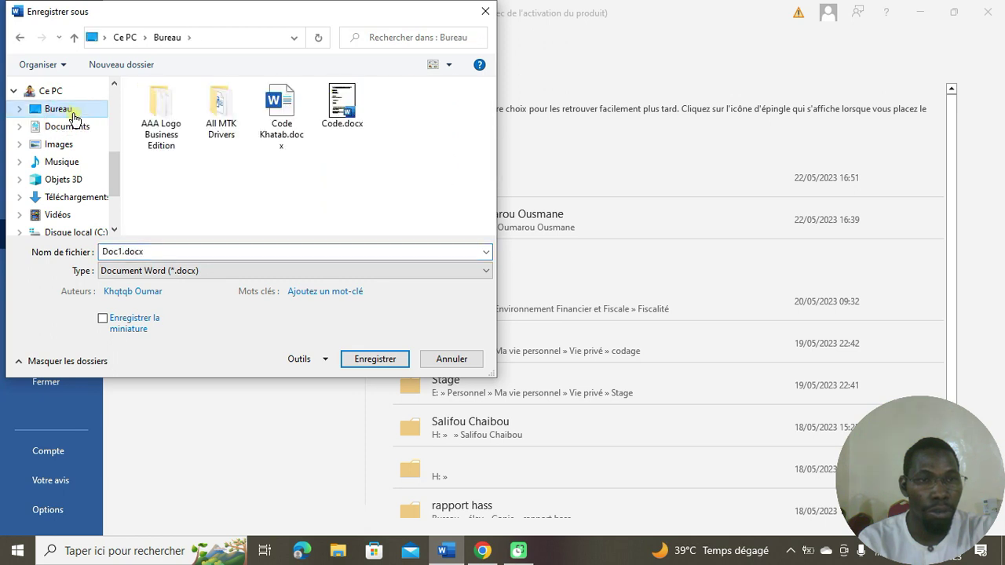
click(106, 252)
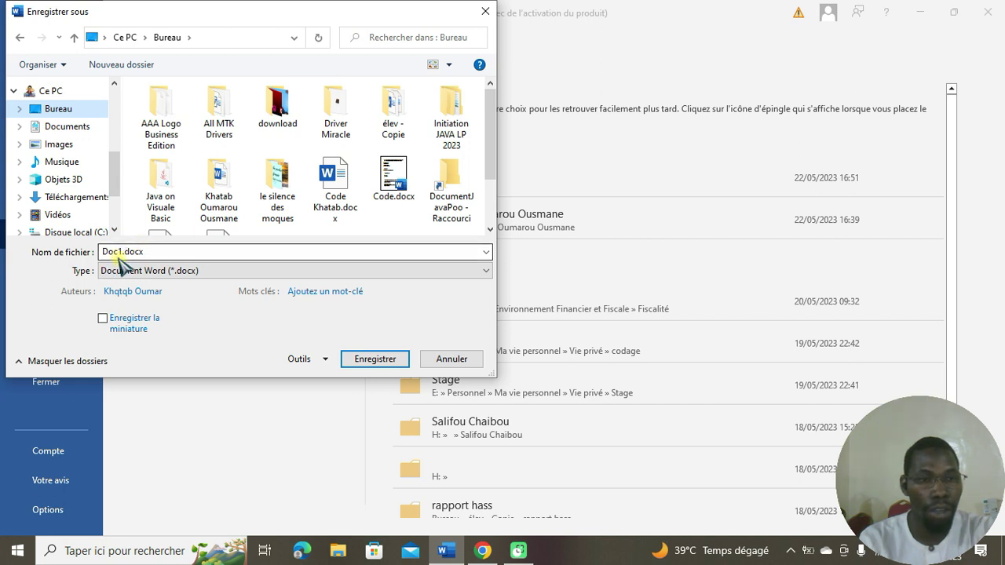
drag(149, 251, 98, 244)
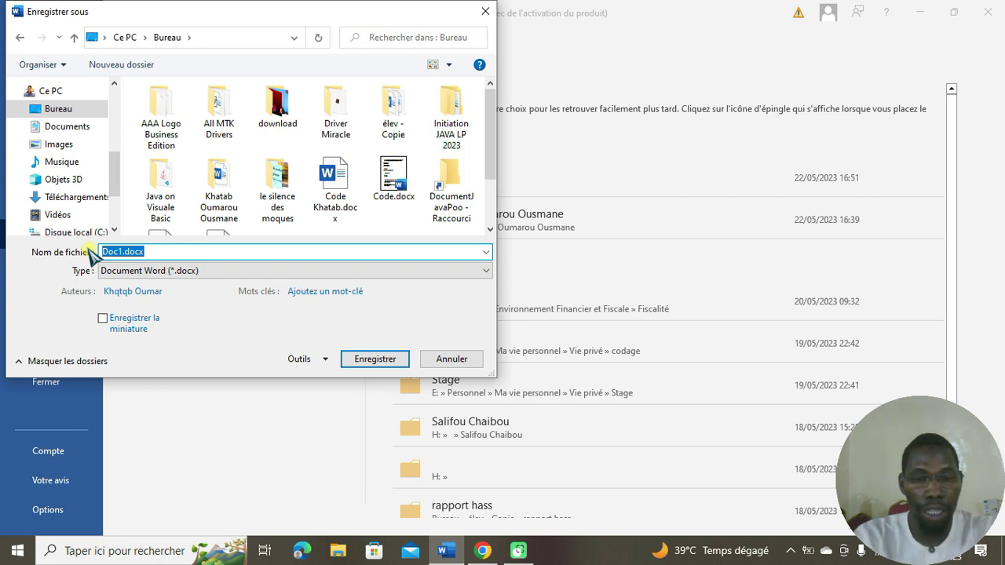
text(Khatan)
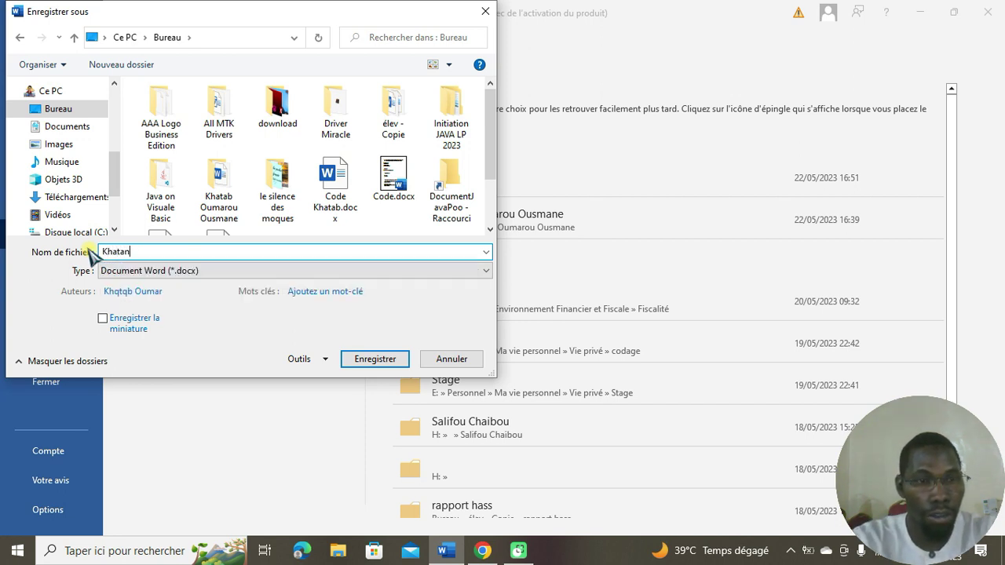
key(BackSpace)
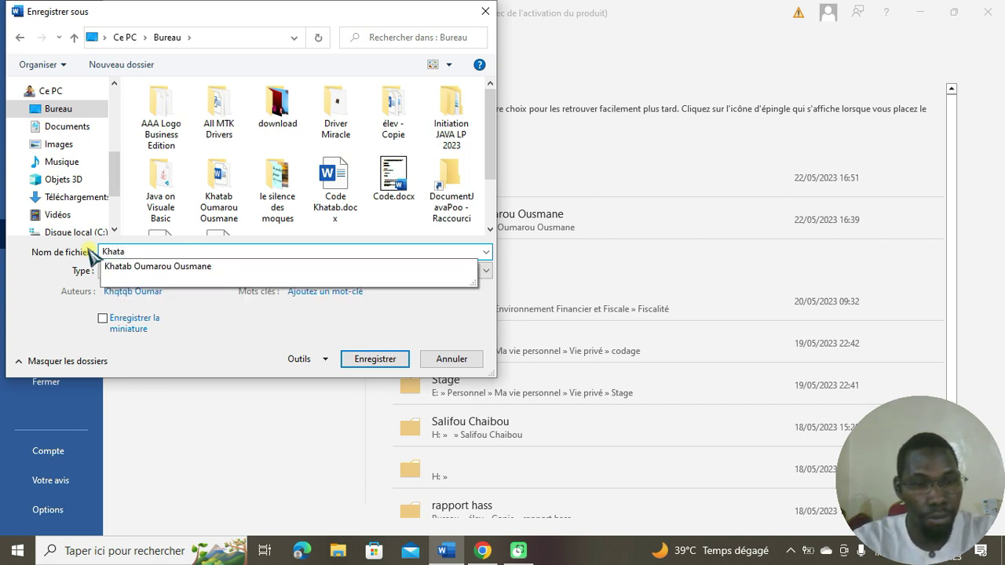
text(b)
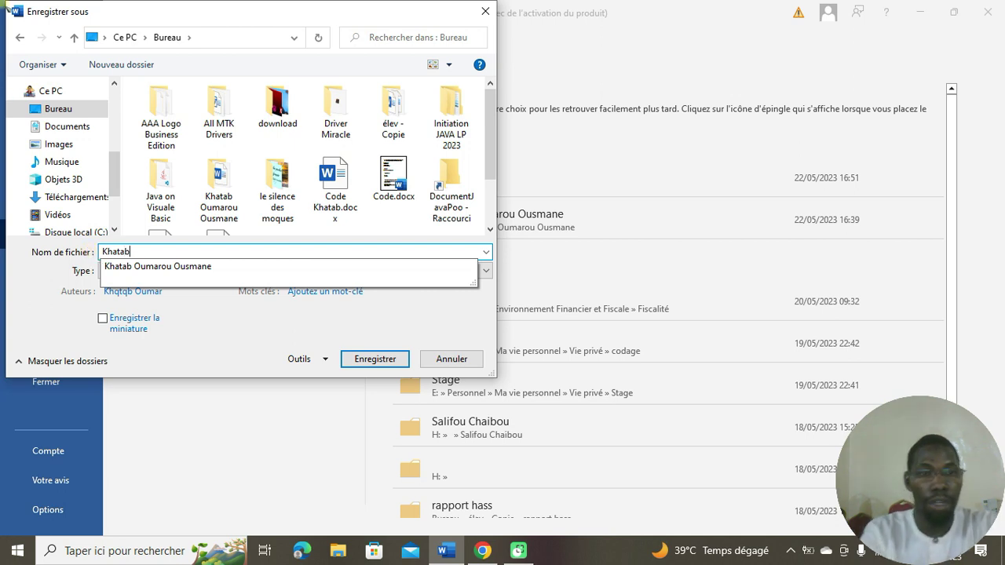
click(385, 359)
click(385, 358)
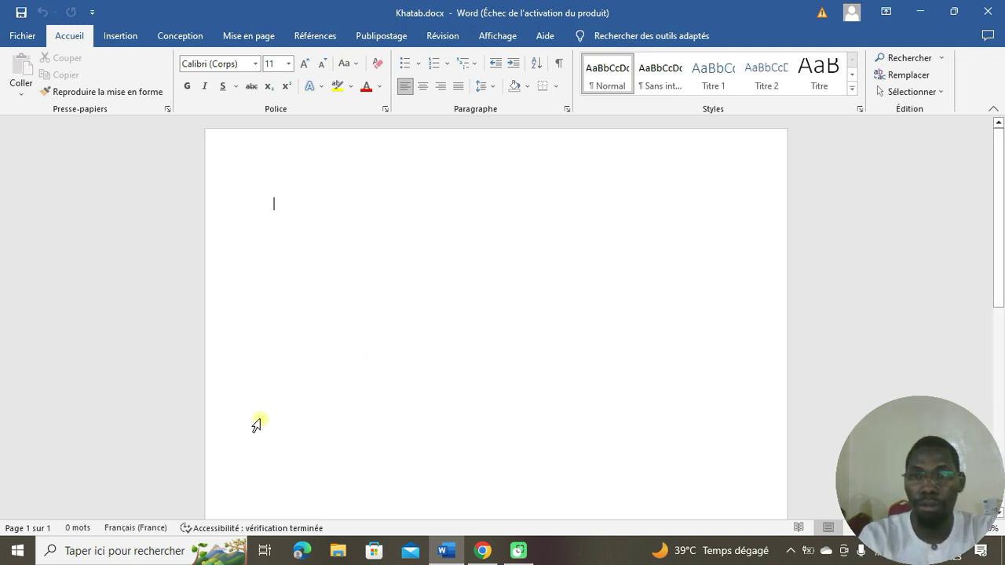
click(986, 12)
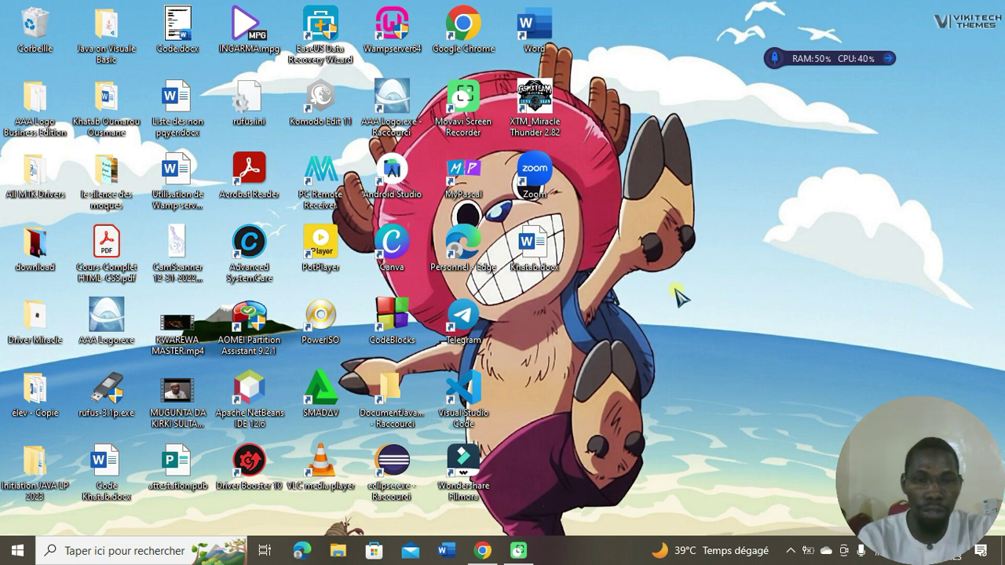
- Create a new folder on the desktop, name it with the author's first name and open it
right_click(769, 249)
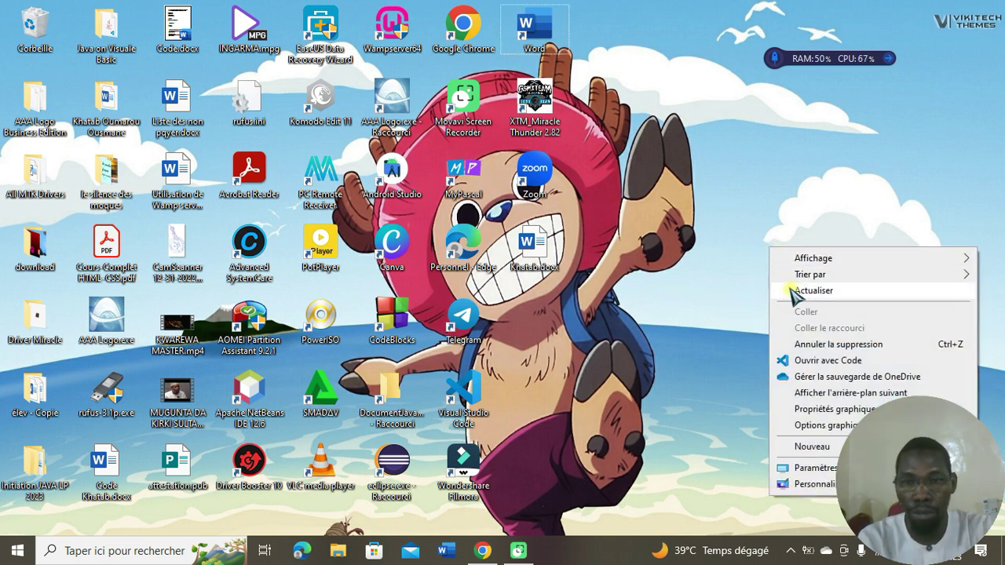
mouse_move(808, 444)
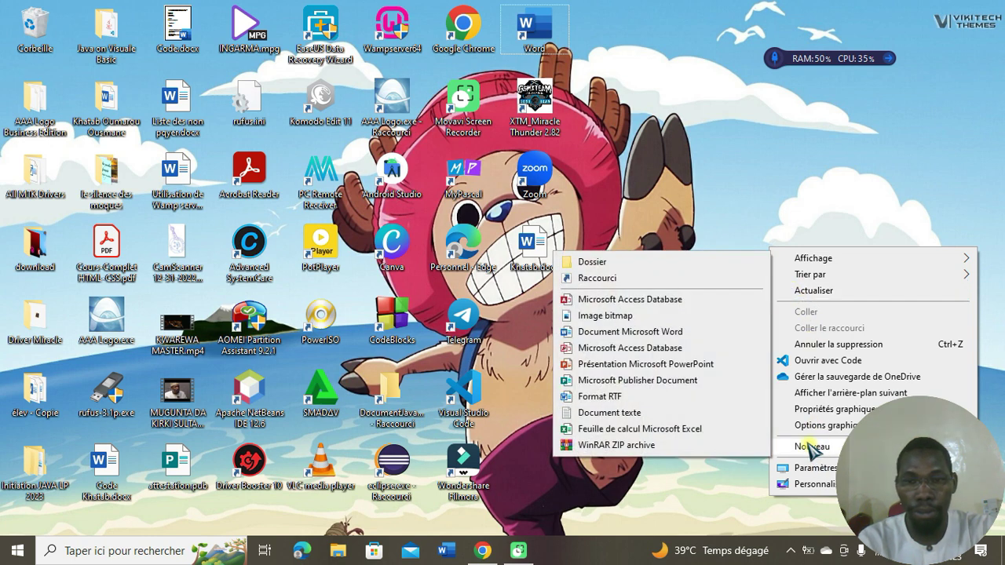
click(608, 259)
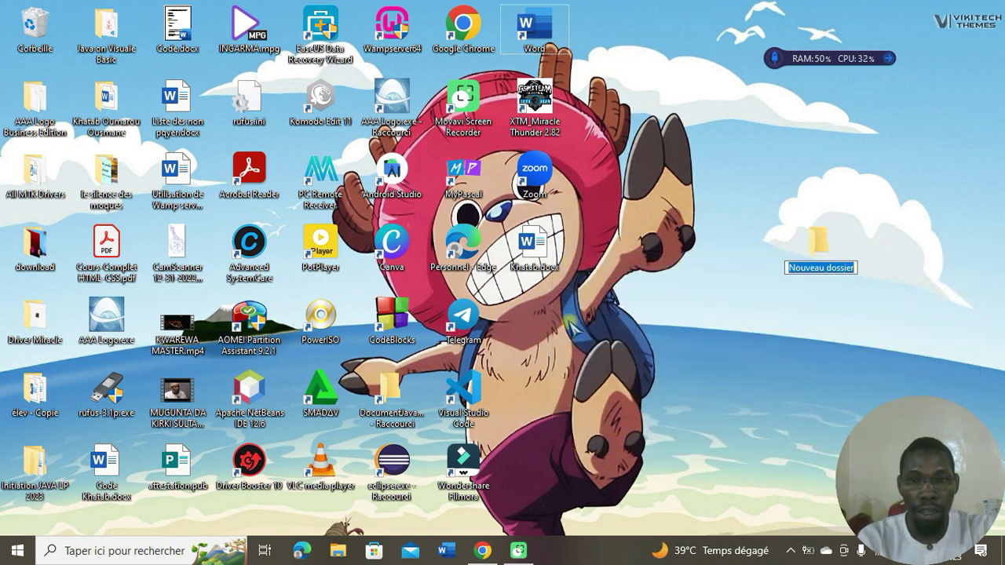
text(K)
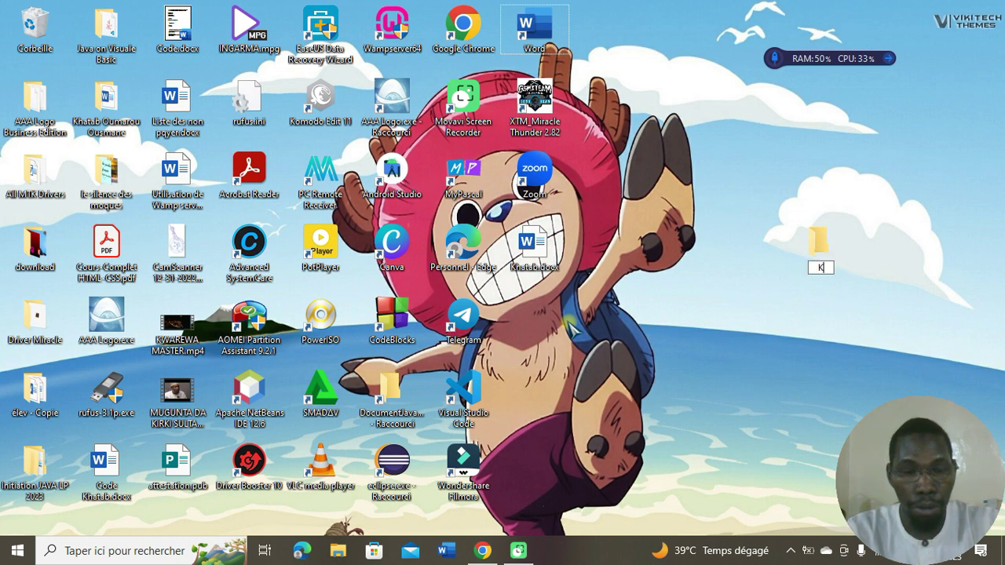
text(hatab)
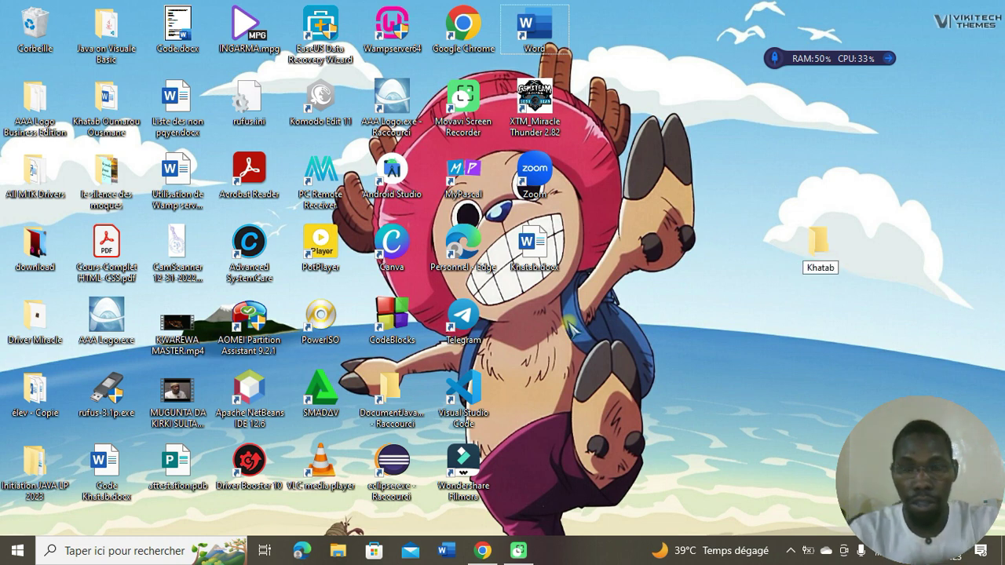
key(Return)
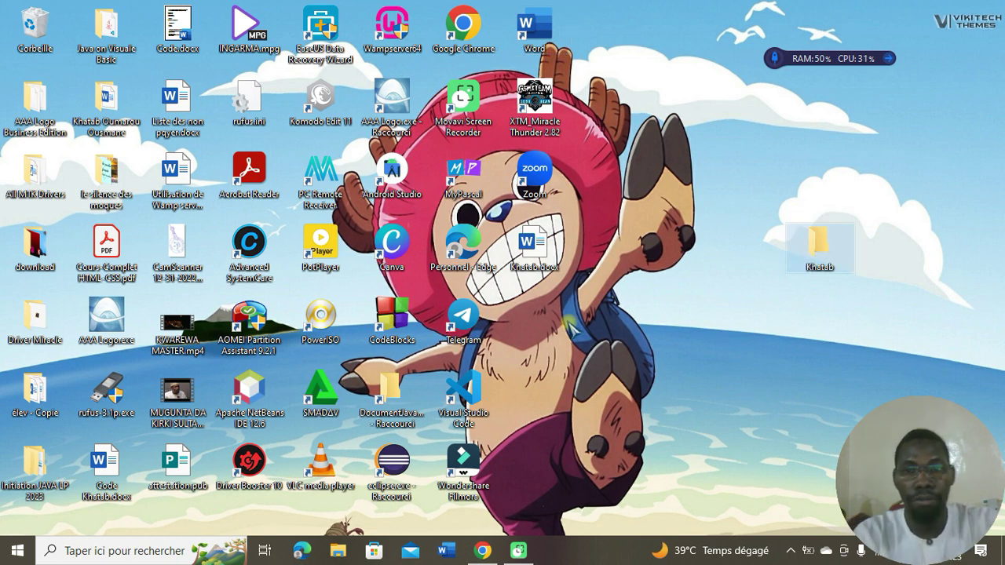
click(565, 317)
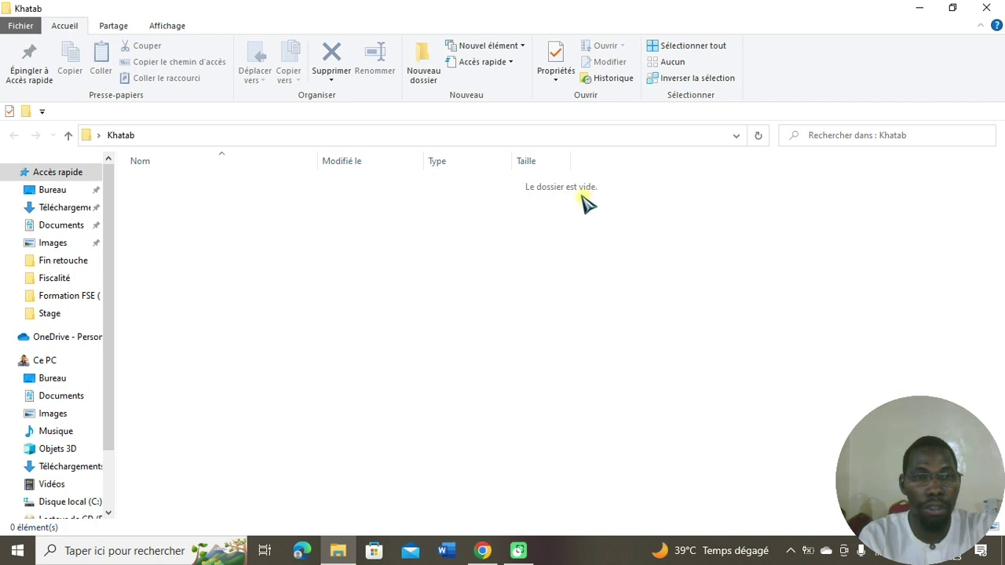
- Create a new Microsoft Word document inside the open folder and name it with the author's first name, keeping the .docx extension
right_click(313, 313)
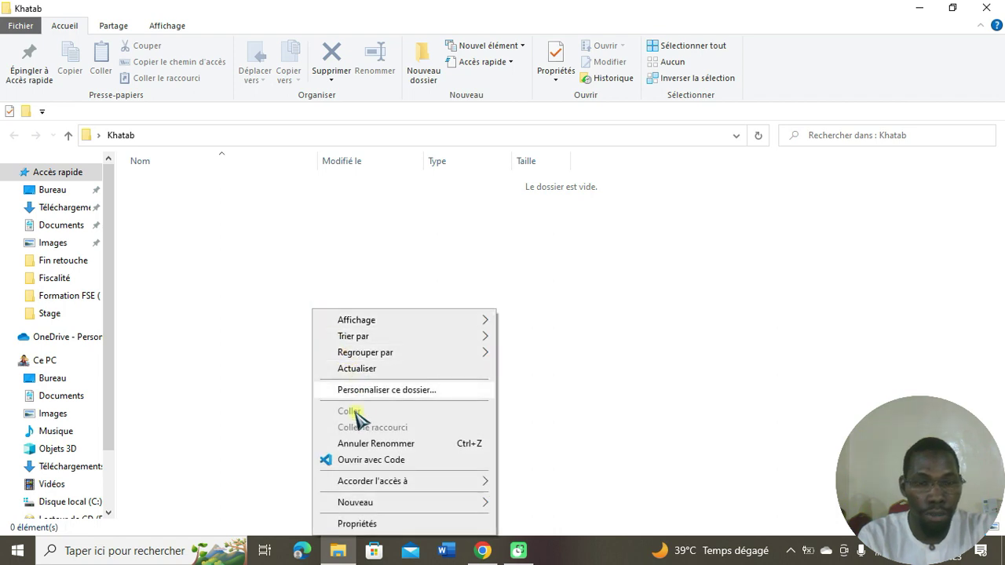
mouse_move(422, 506)
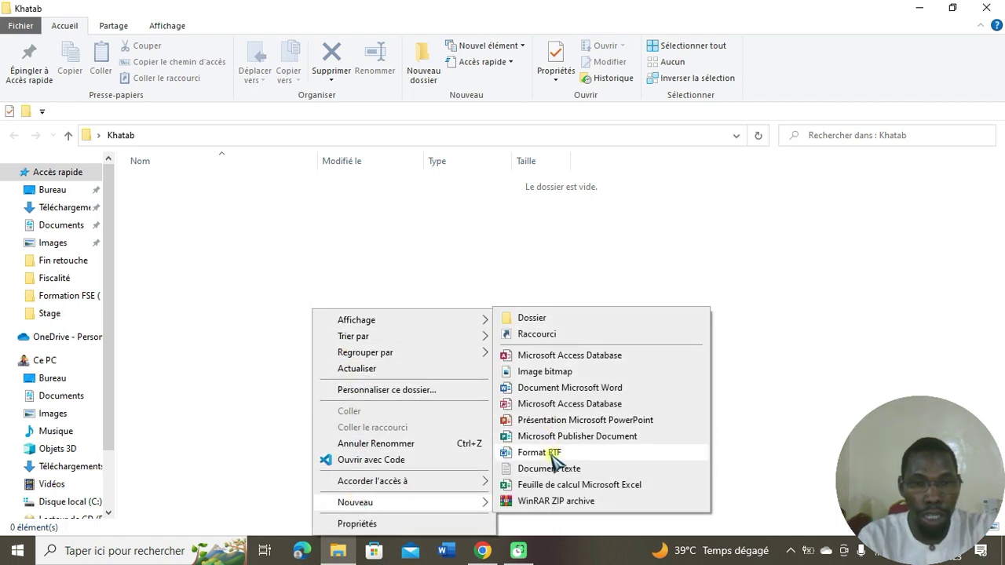
click(520, 387)
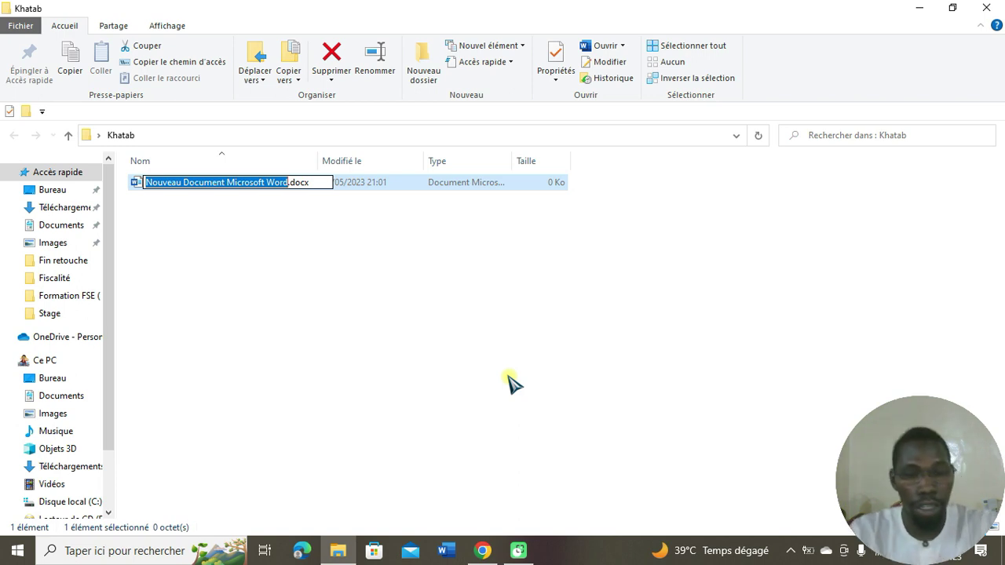
text(K)
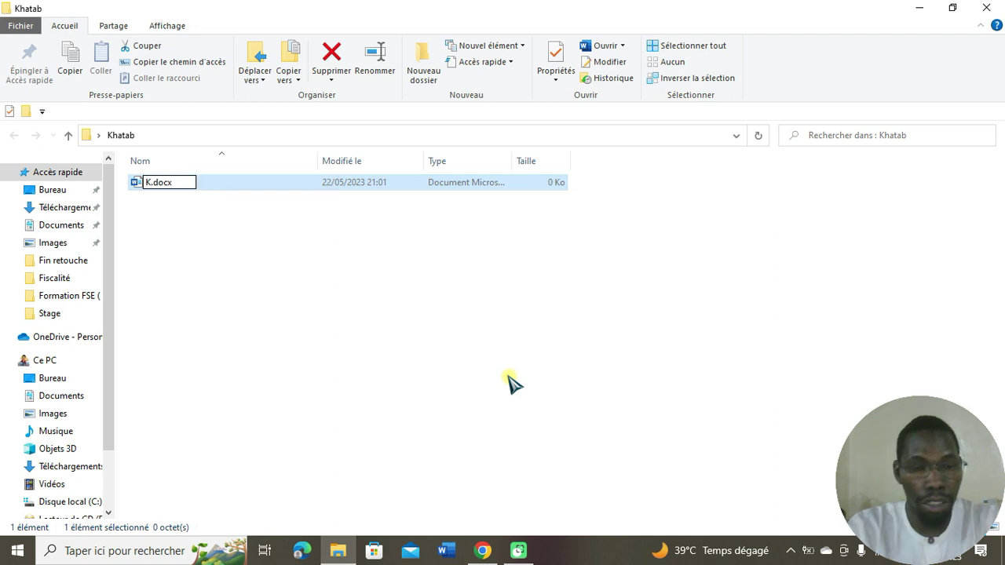
text(hatan)
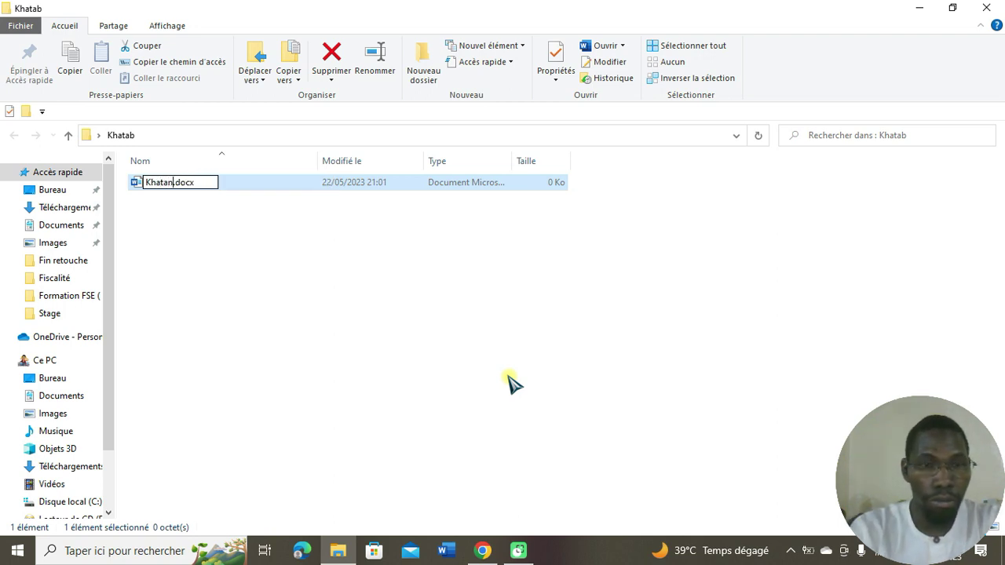
key(BackSpace)
text(b)
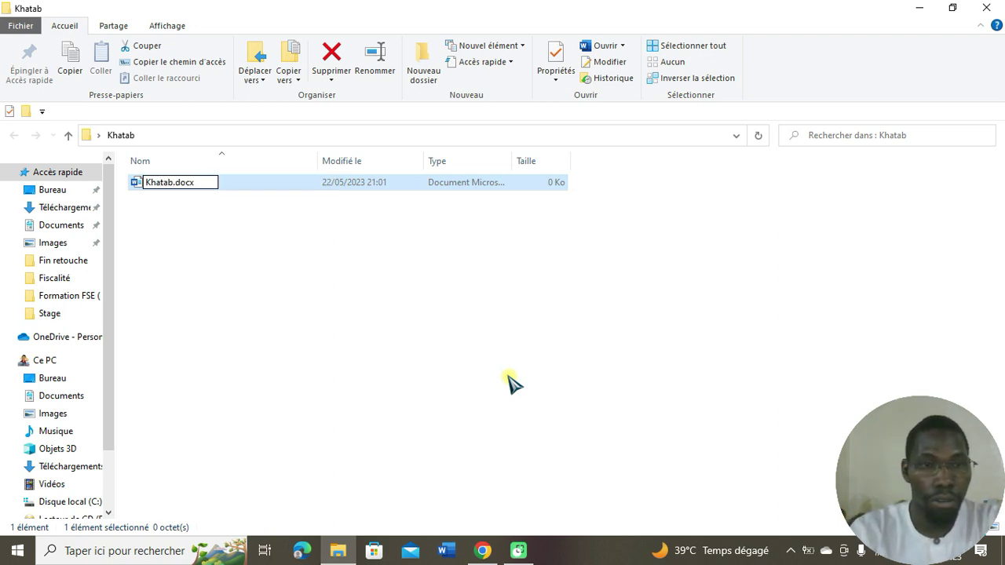
key(Return)
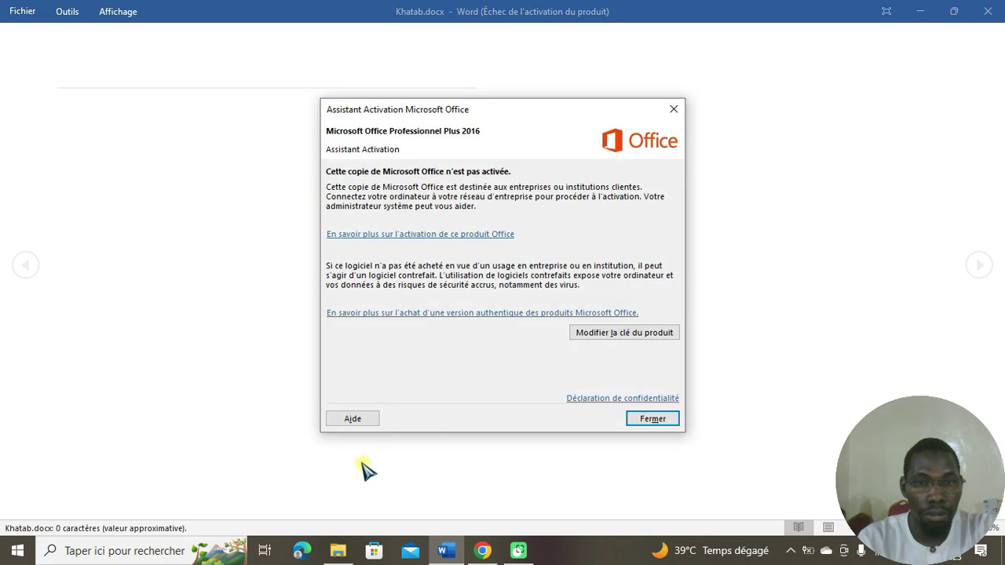
- Dismiss the Office activation notice and switch the opened document from reading view to the editable page layout
click(647, 417)
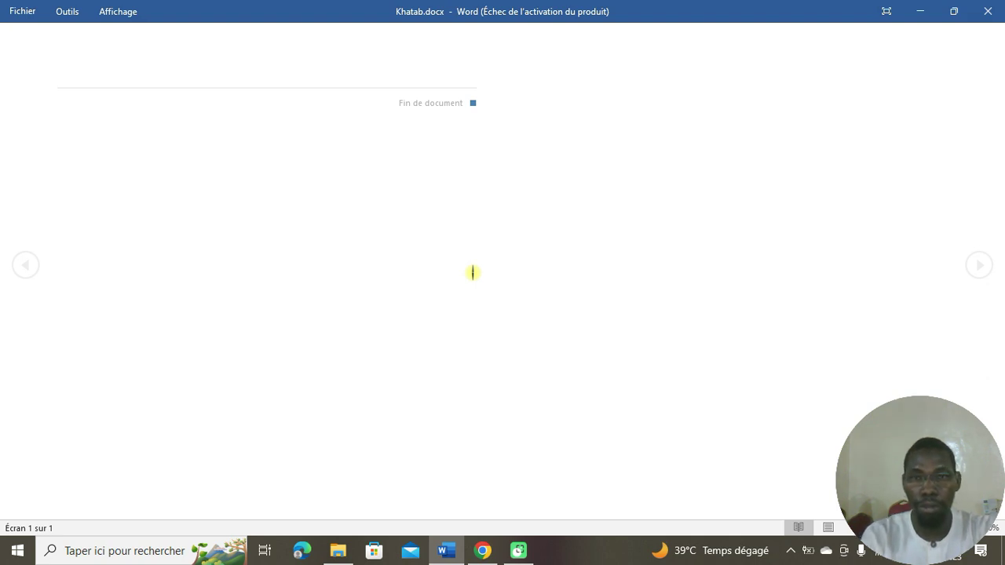
key(Escape)
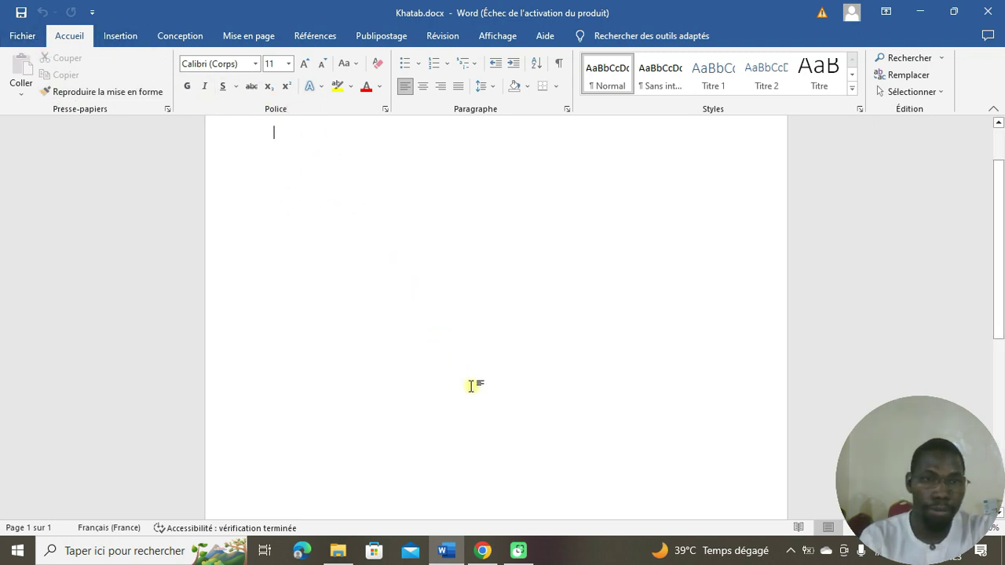
scroll(464, 355, up, 1)
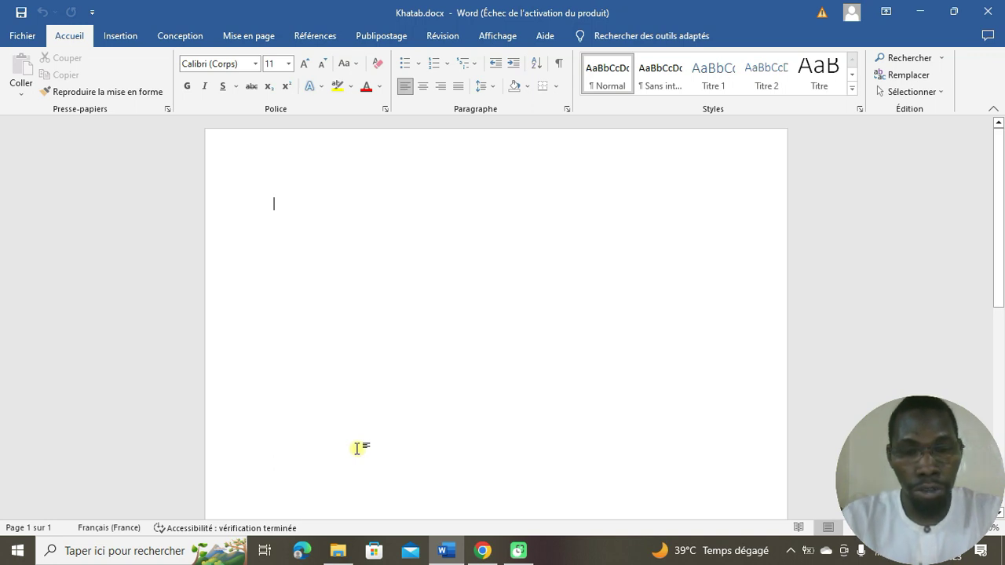
- Enter the text "bonjour" in the document, save it and close Word
text(bon)
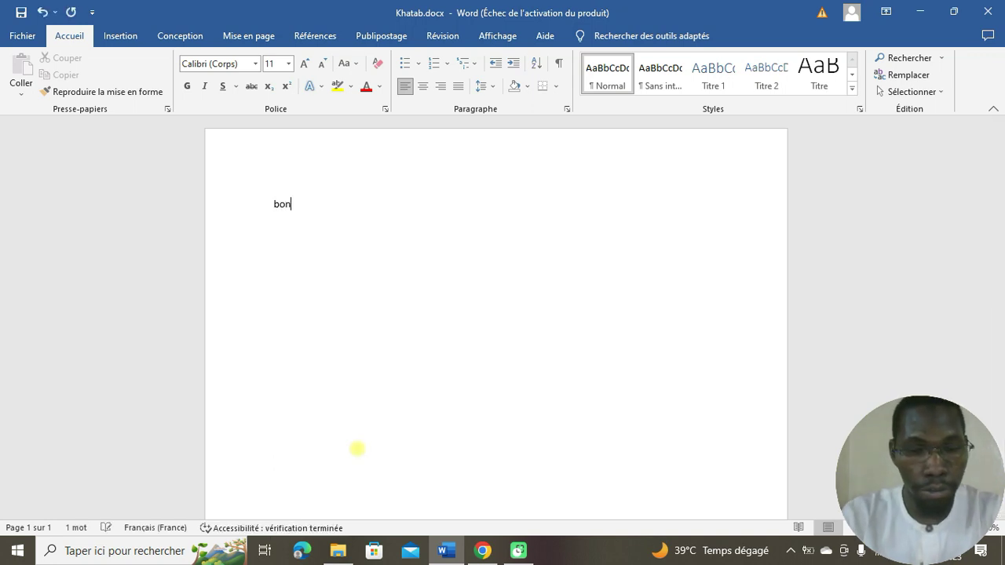
text(jour)
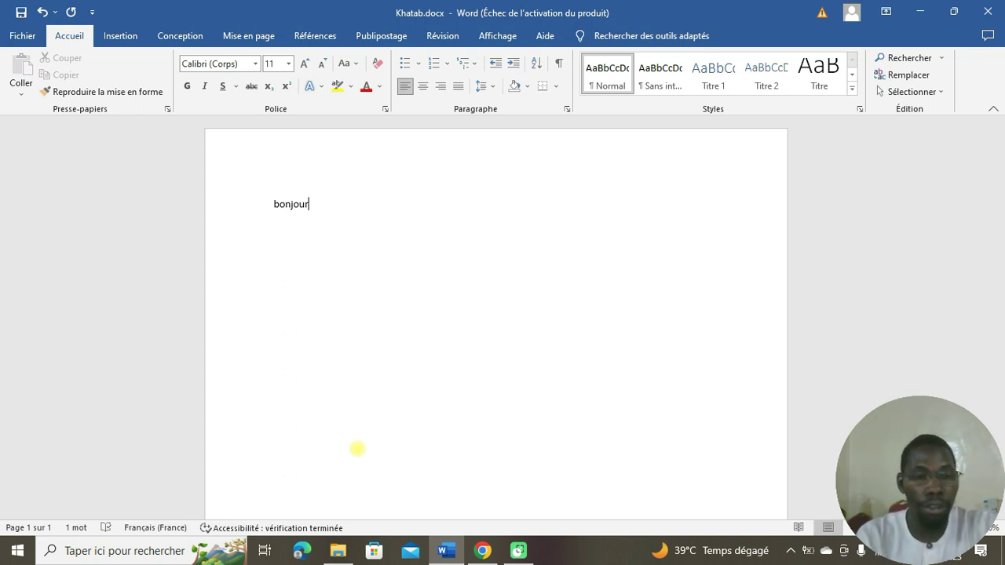
key(ctrl+s)
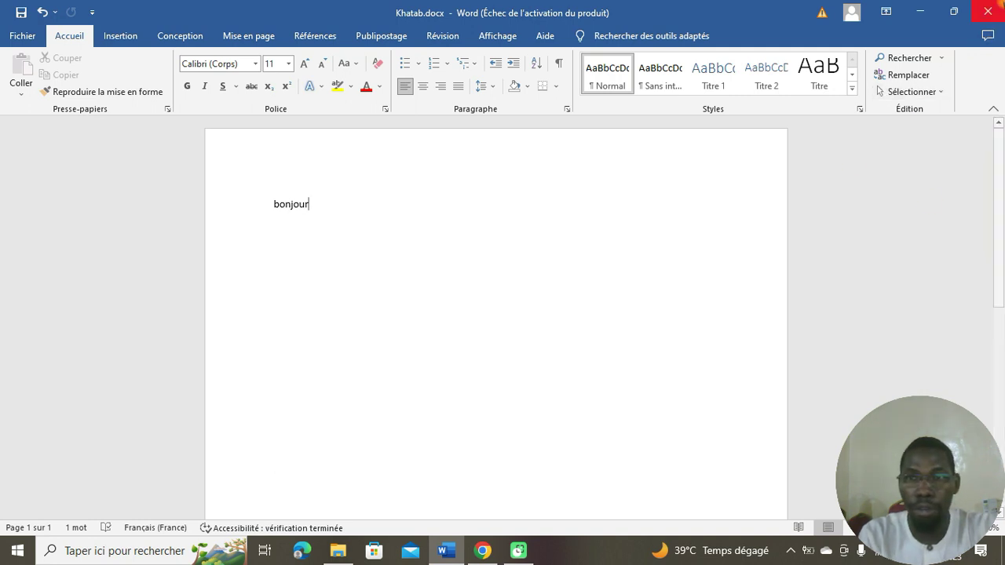
click(985, 6)
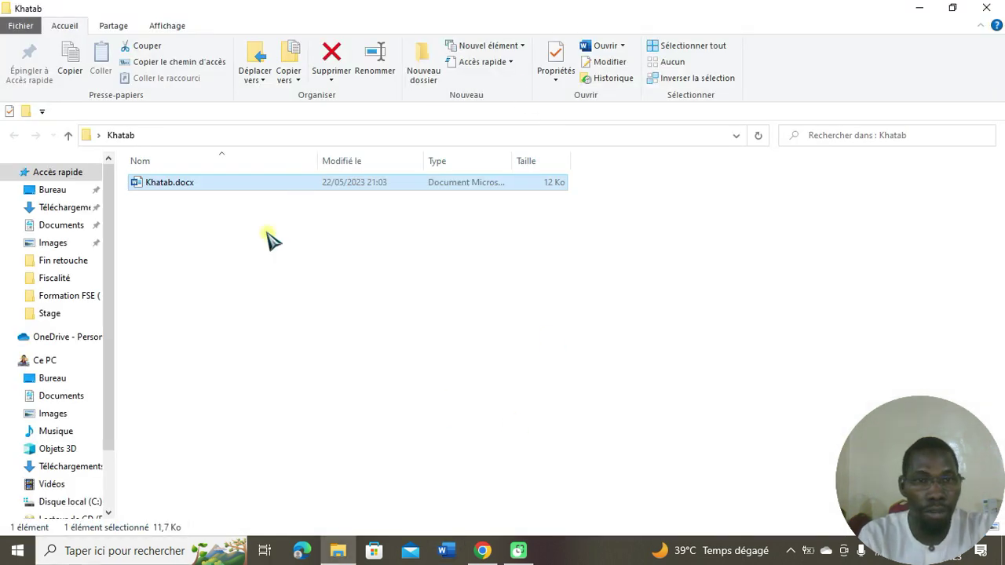
- Reopen the saved document from the folder to check its text, dismissing the activation notice, and close both Word and the folder window
double_click(197, 185)
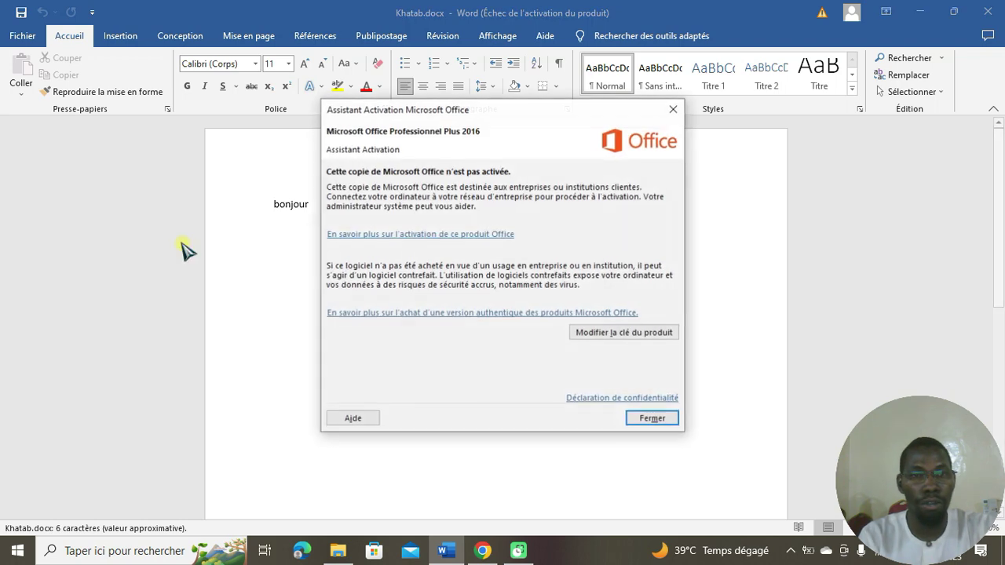
click(652, 419)
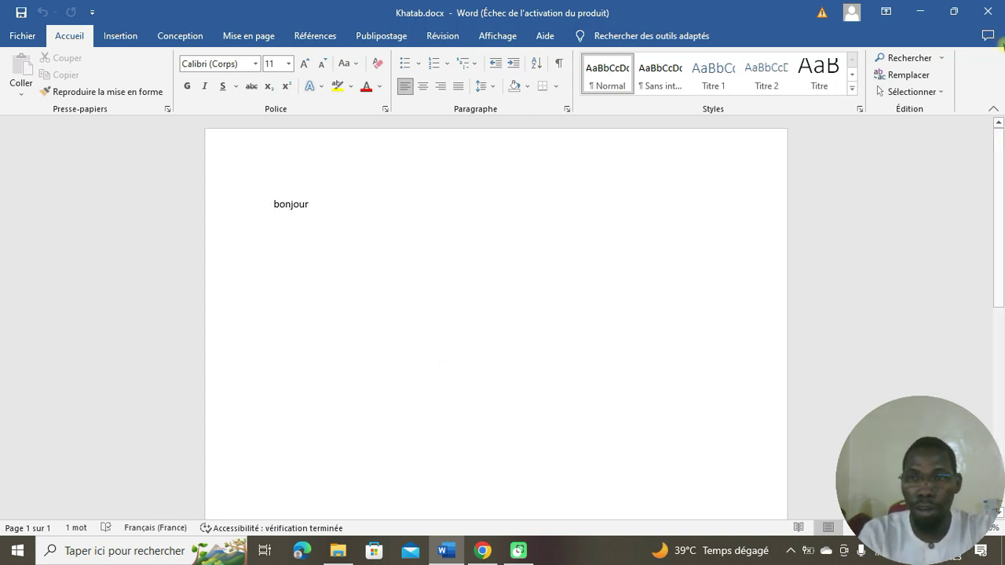
key(alt+F4)
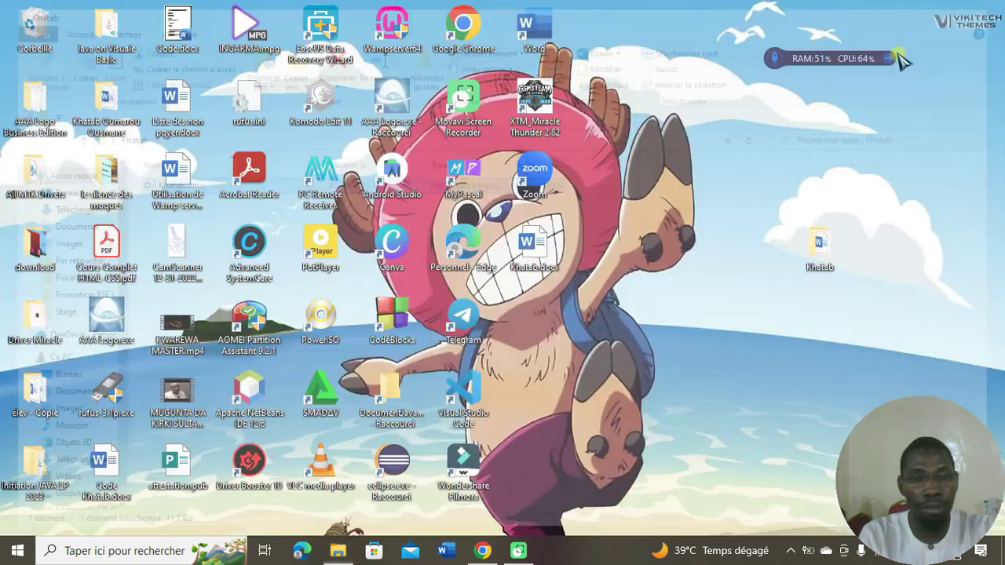
click(985, 8)
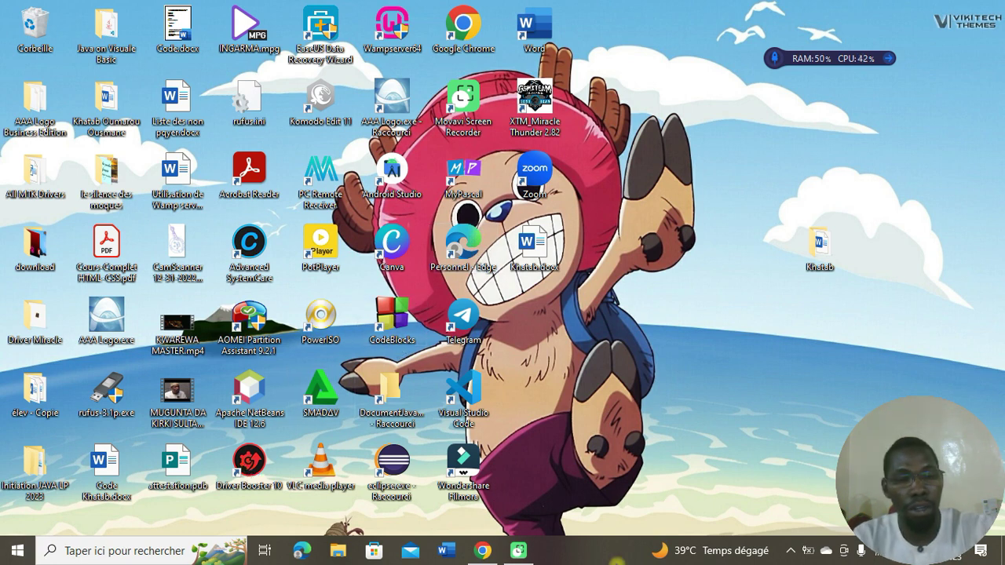
- Start Word from the list of installed apps with a blank document and close it, also cancelling the additional Word start-up
key(super)
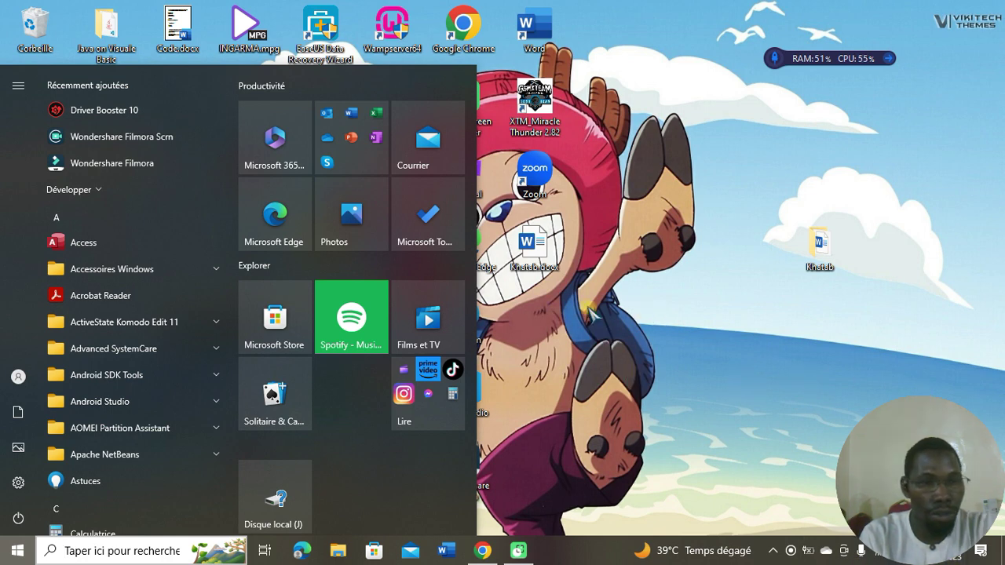
scroll(162, 274, down, 10)
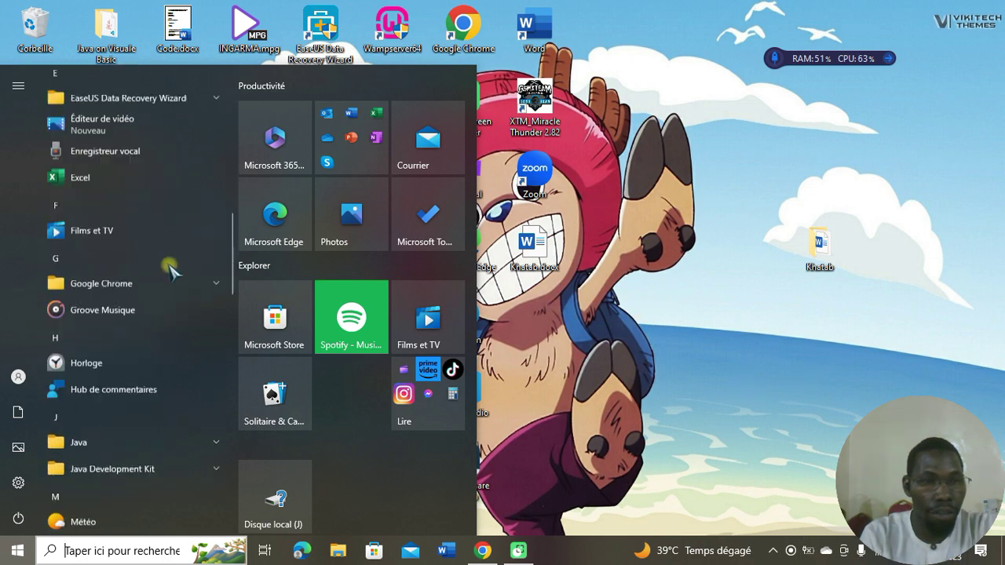
scroll(169, 270, down, 15)
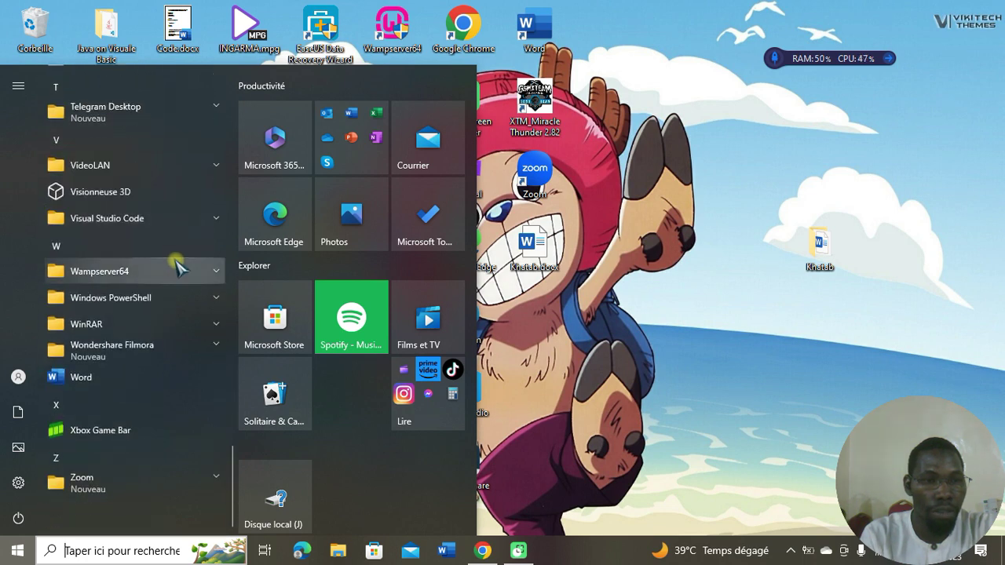
click(176, 379)
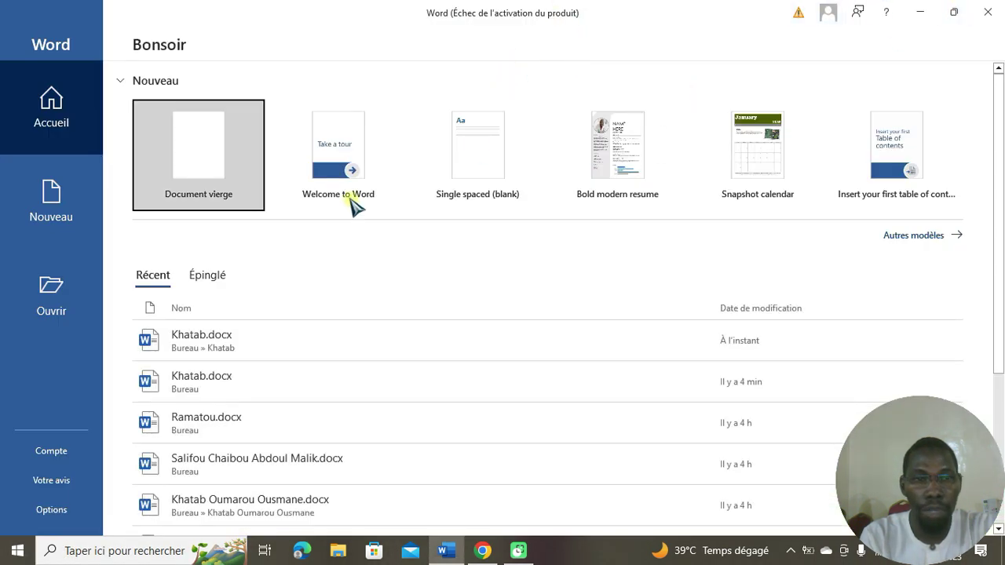
click(199, 158)
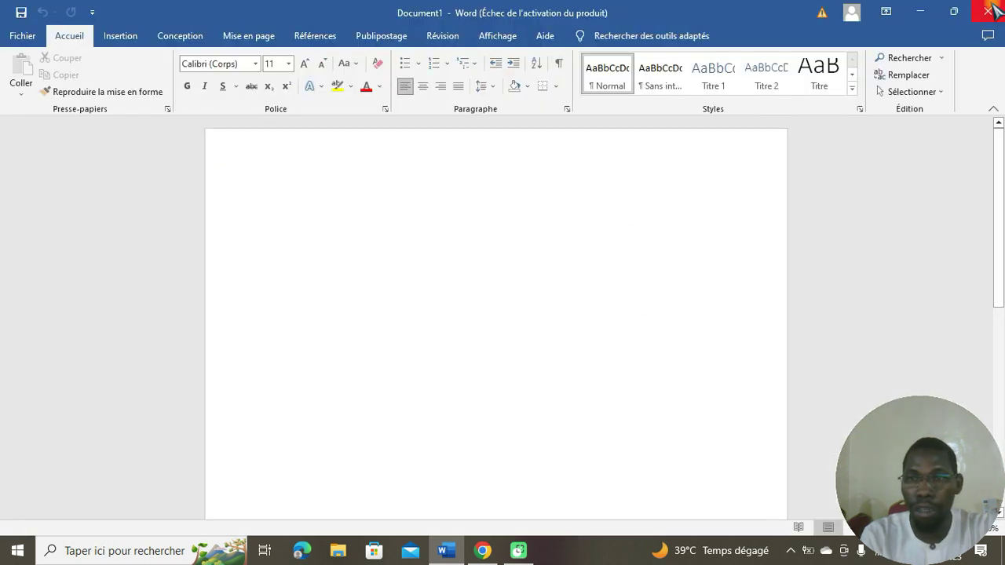
click(987, 5)
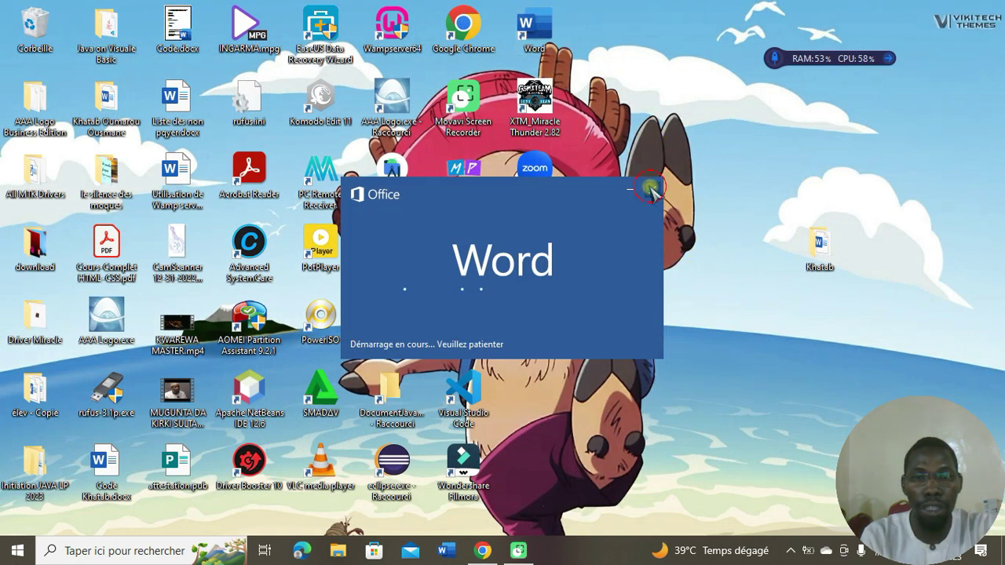
click(650, 190)
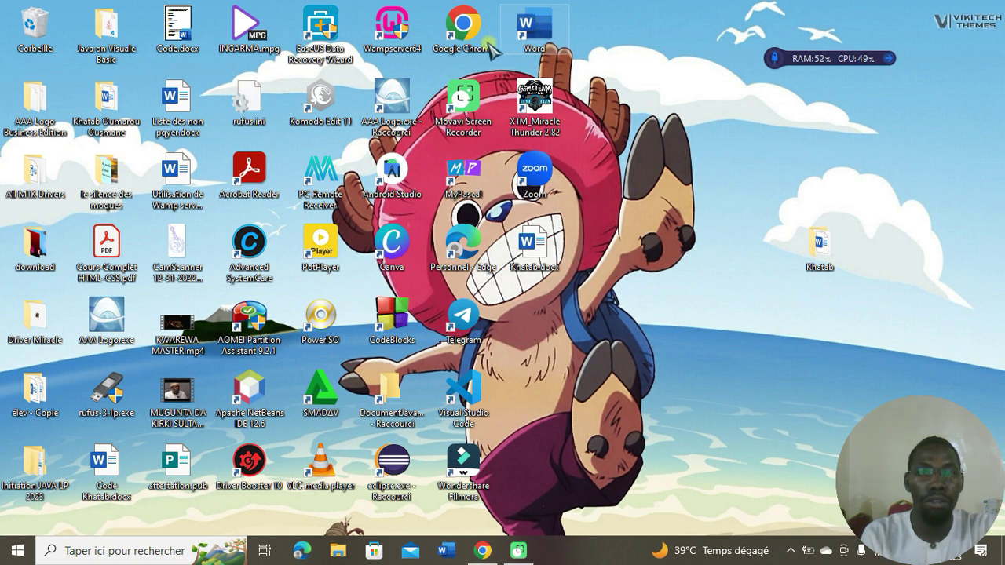